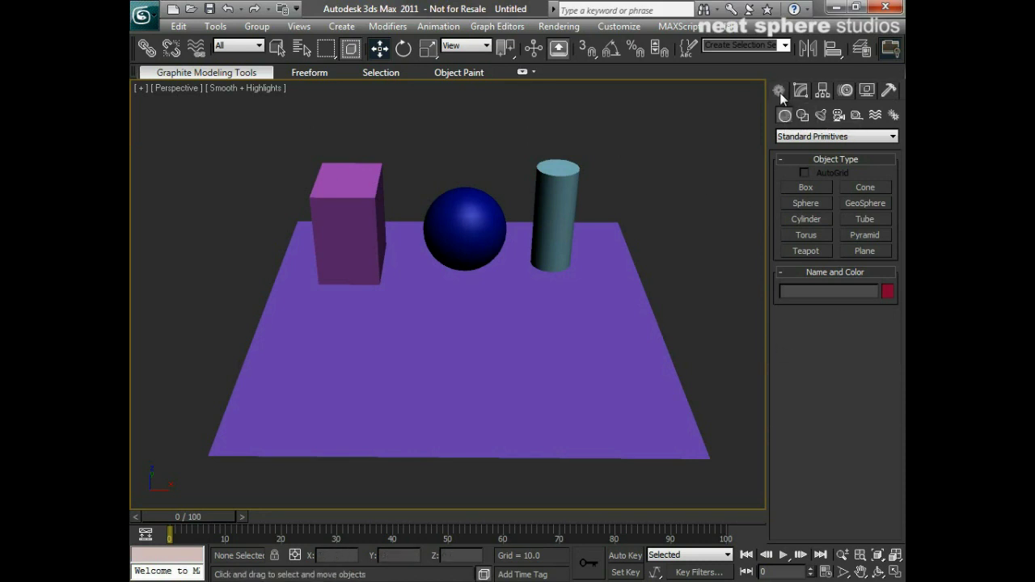
# Step: Browse the Stairs category, return to Standard Primitives and activate Box creation
pyautogui.click(806, 139)
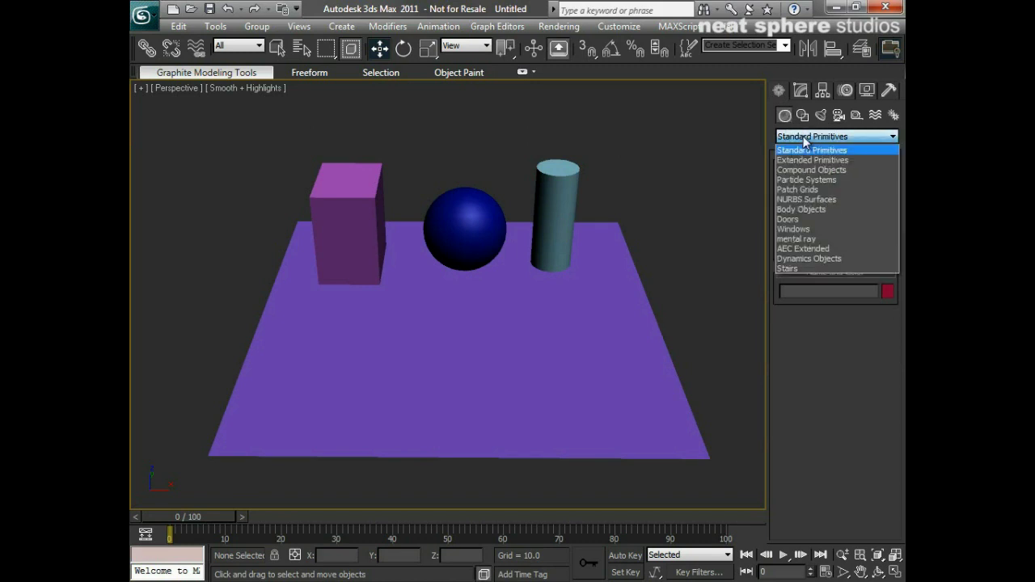
pyautogui.click(787, 267)
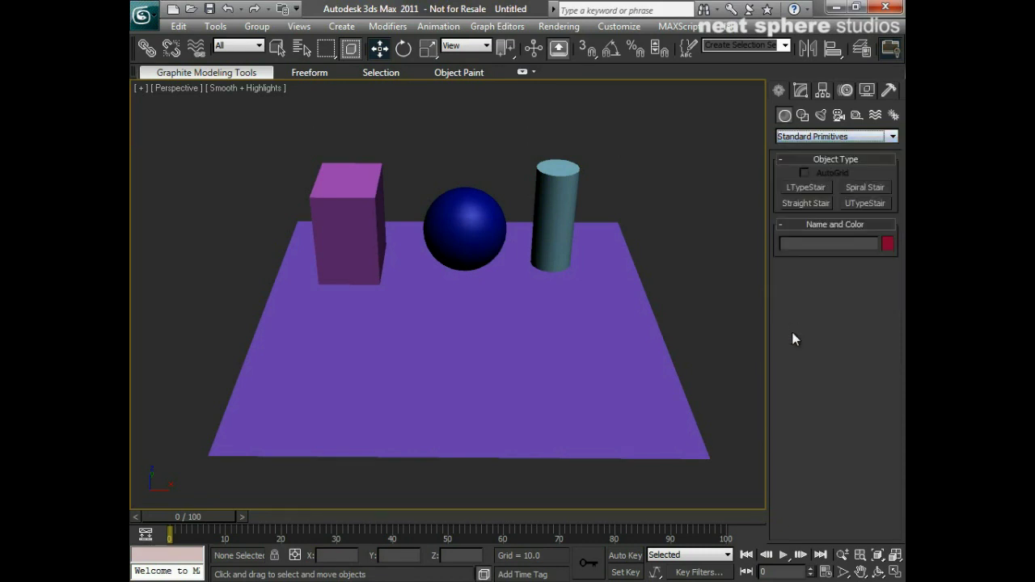
pyautogui.click(801, 139)
pyautogui.click(797, 147)
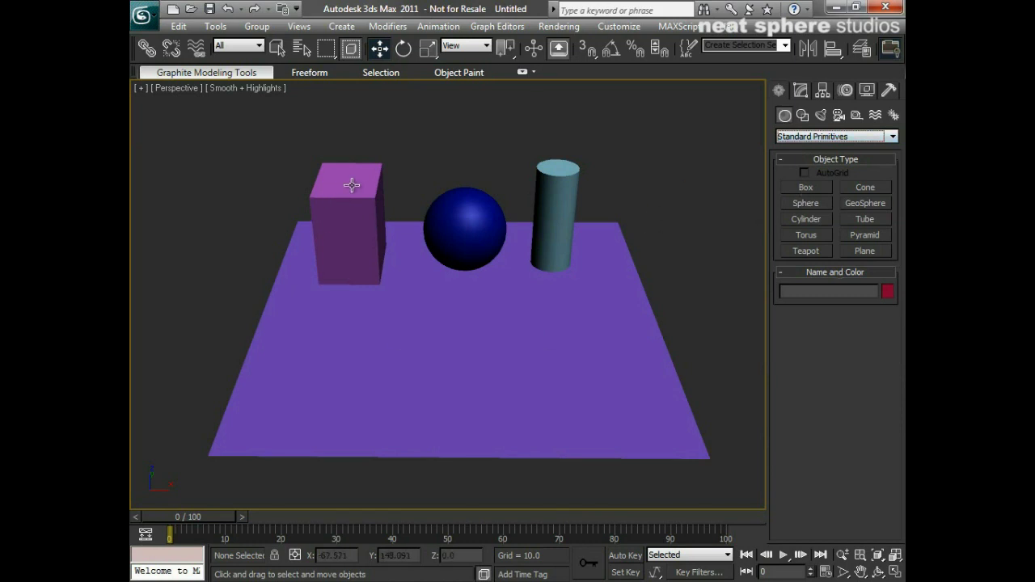
pyautogui.click(815, 188)
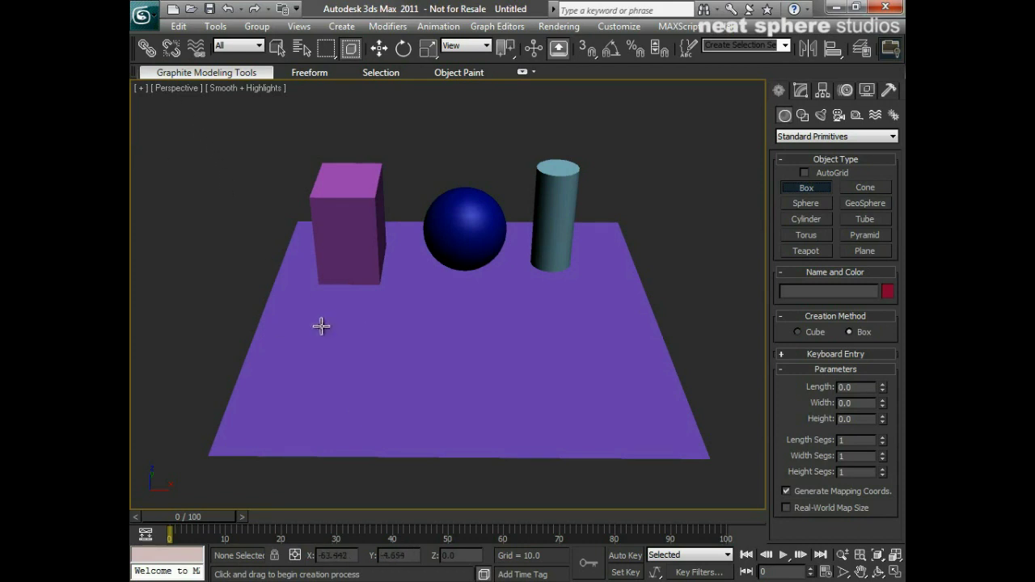
# Step: Draw a tall teal box on the purple plane and begin another box base to its left
pyautogui.moveTo(318, 324); pyautogui.dragTo(318, 325)
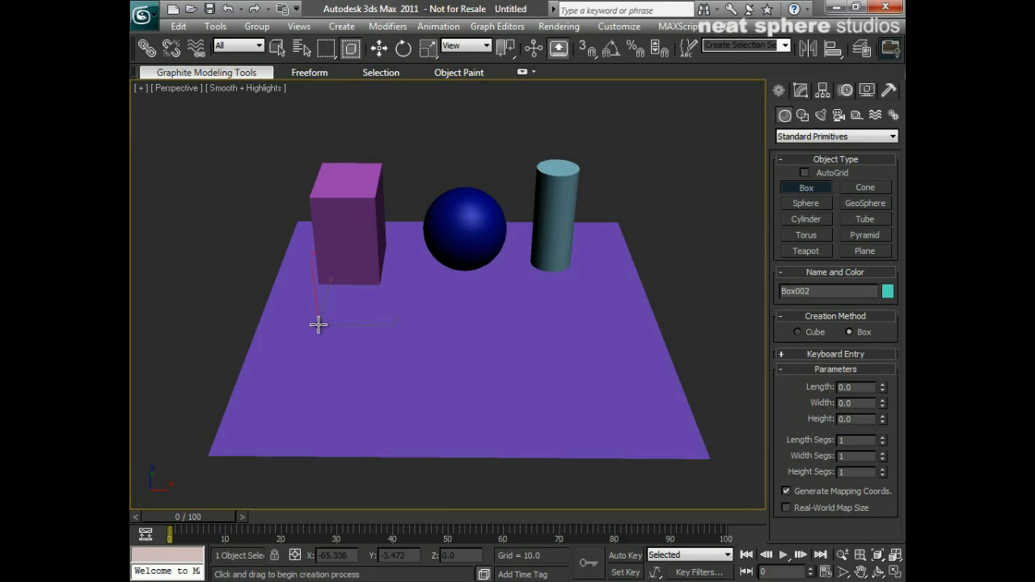
pyautogui.moveTo(318, 324); pyautogui.dragTo(382, 384)
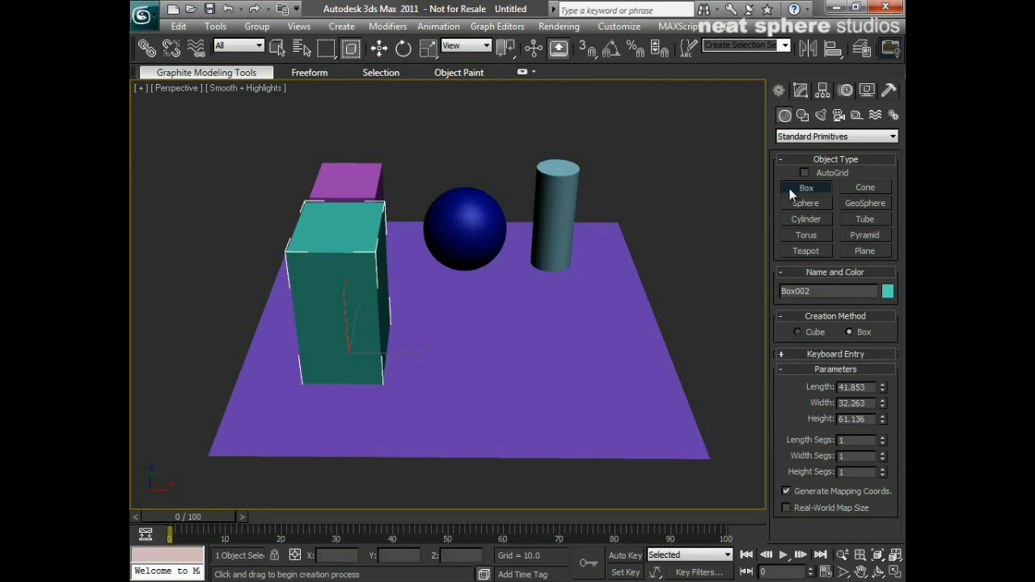
pyautogui.moveTo(178, 316); pyautogui.dragTo(217, 341)
# Step: Finish the cube, add small red, green and purple boxes left of the plane, and start a box atop the teal box
pyautogui.click(221, 300)
pyautogui.moveTo(243, 247); pyautogui.dragTo(247, 265)
pyautogui.click(242, 241)
pyautogui.moveTo(180, 229); pyautogui.dragTo(217, 252)
pyautogui.click(208, 249)
pyautogui.click(211, 238)
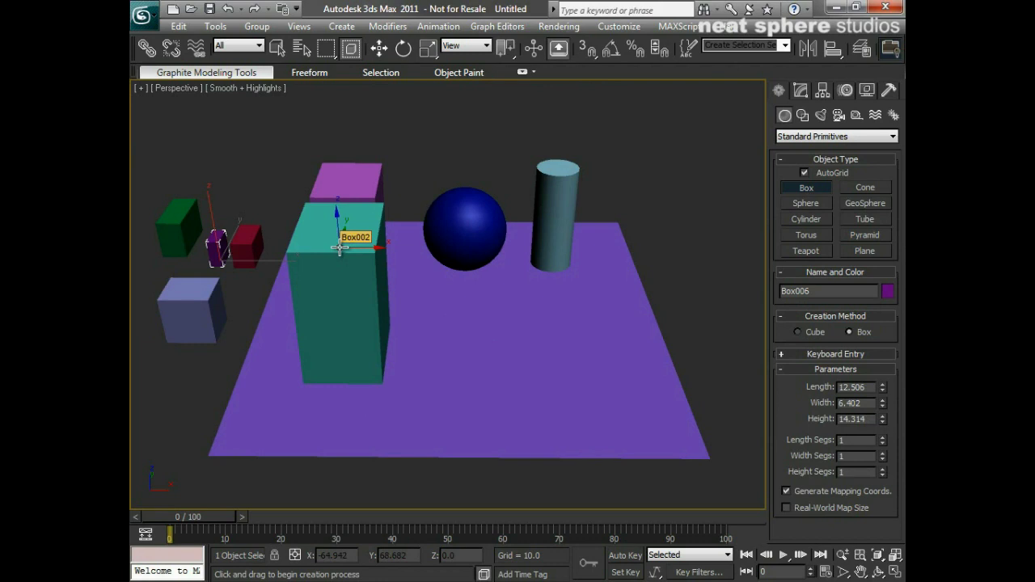
pyautogui.moveTo(321, 224); pyautogui.dragTo(307, 274)
# Step: Finish the box on top and add small yellow, red and pale boxes on the teal box's face
pyautogui.click(339, 218)
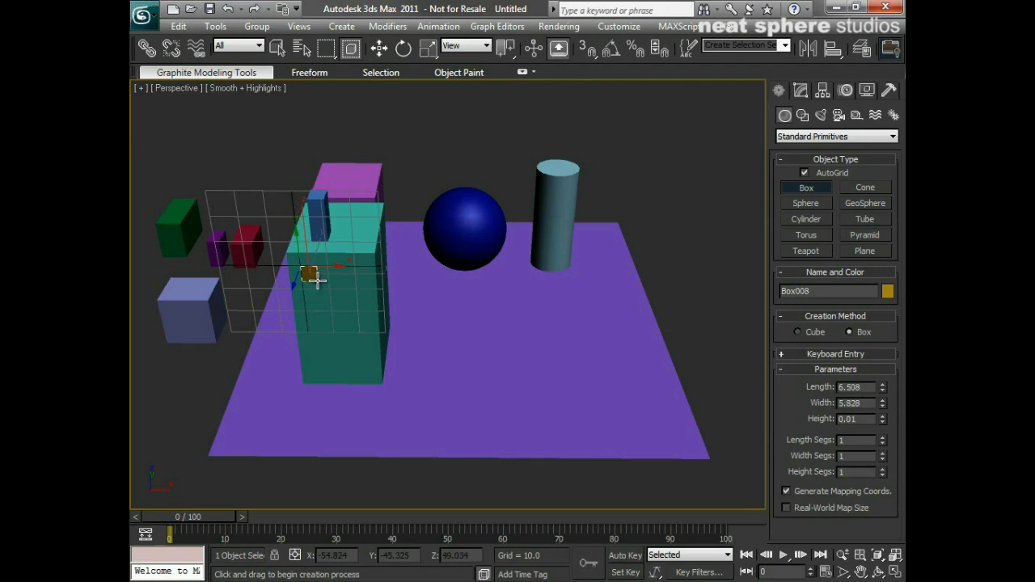
pyautogui.click(297, 331)
pyautogui.moveTo(335, 340); pyautogui.dragTo(312, 346)
pyautogui.click(338, 343)
pyautogui.click(314, 353)
pyautogui.moveTo(364, 278); pyautogui.dragTo(366, 275)
pyautogui.click(366, 294)
# Step: Add small purple, yellow and blue boxes on the teal box's side, then check them from several angles
pyautogui.keyDown('alt'); pyautogui.moveTo(461, 306); pyautogui.dragTo(415, 324, button='middle'); pyautogui.keyUp('alt')
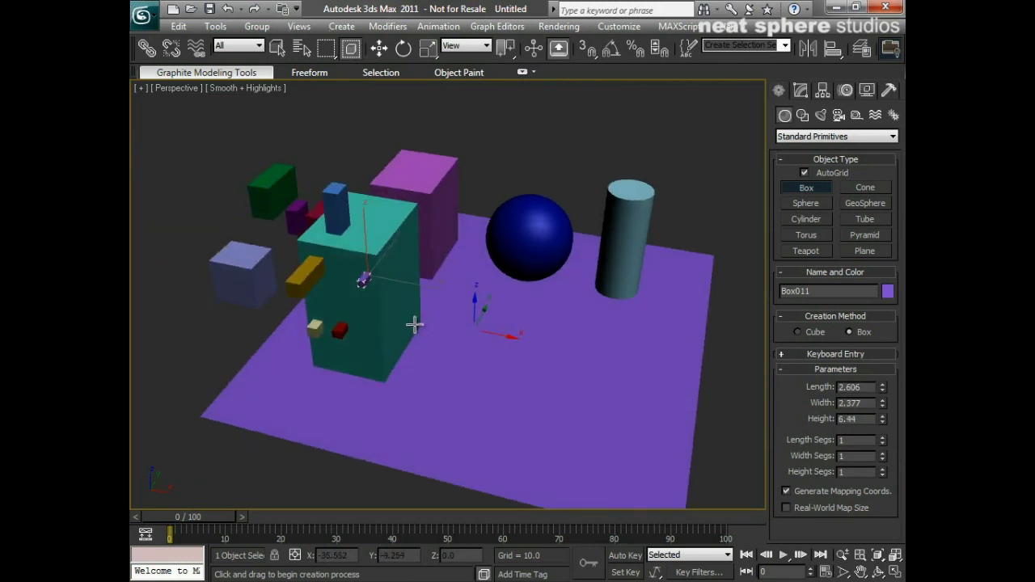
pyautogui.moveTo(401, 267); pyautogui.dragTo(392, 350)
pyautogui.click(418, 296)
pyautogui.click(404, 336)
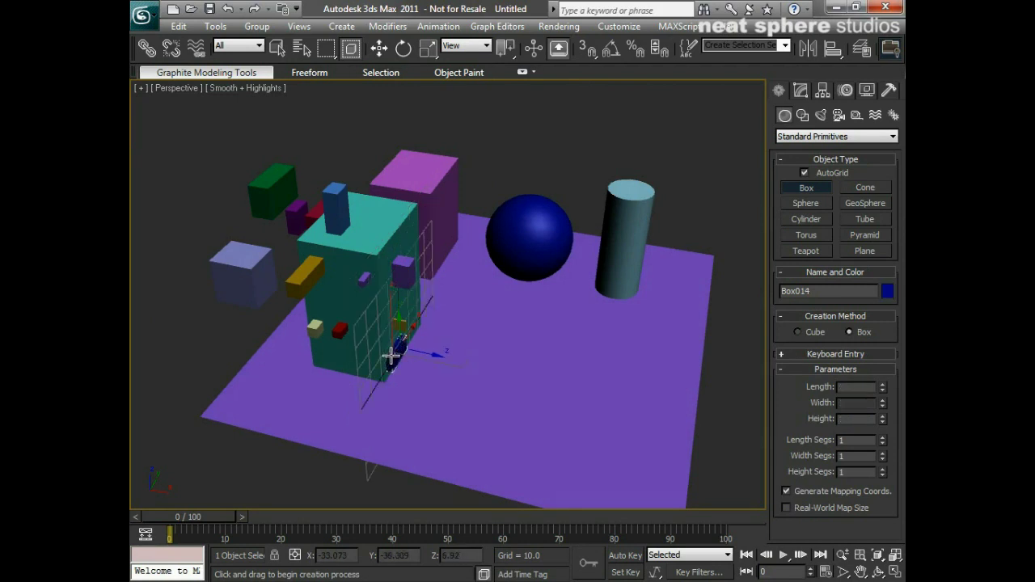
pyautogui.click(407, 349)
pyautogui.keyDown('alt'); pyautogui.moveTo(406, 349); pyautogui.dragTo(312, 318, button='middle'); pyautogui.keyUp('alt')
pyautogui.hotkey('alt', 'z')
pyautogui.moveTo(312, 319); pyautogui.dragTo(340, 329)
pyautogui.scroll(-5, 339, 329)
pyautogui.keyDown('alt'); pyautogui.moveTo(340, 329); pyautogui.dragTo(452, 191, button='middle'); pyautogui.keyUp('alt')
pyautogui.rightClick(451, 191)
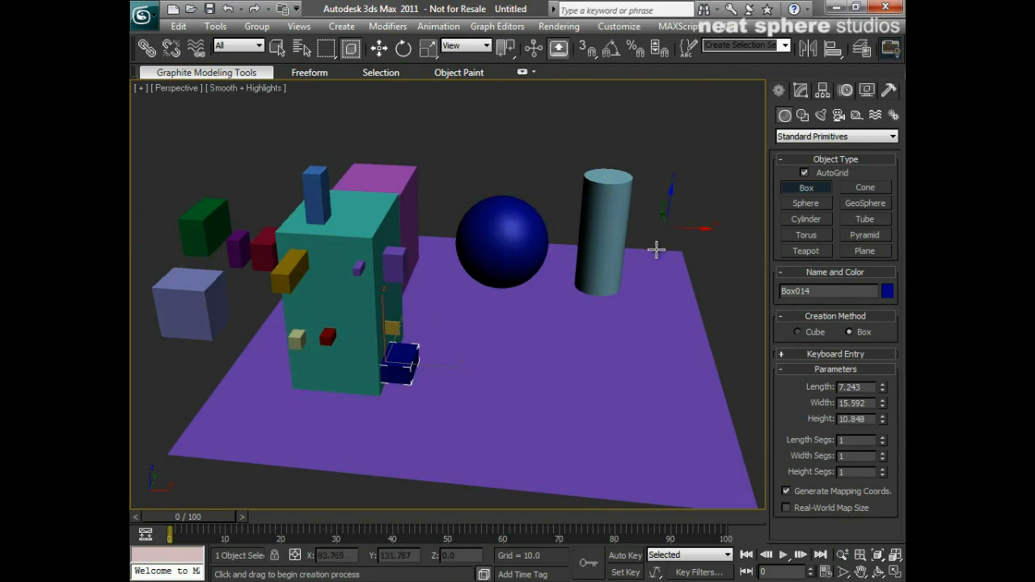
# Step: Create a green sphere on the plane, move it off the right edge, then delete it
pyautogui.click(805, 202)
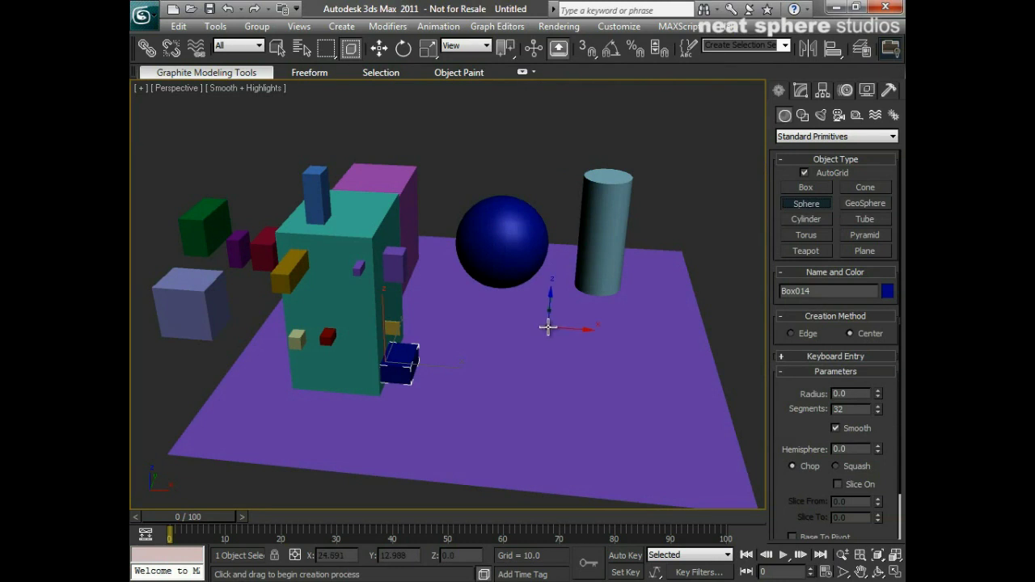
pyautogui.keyDown('alt'); pyautogui.moveTo(547, 326); pyautogui.dragTo(554, 327, button='middle'); pyautogui.keyUp('alt')
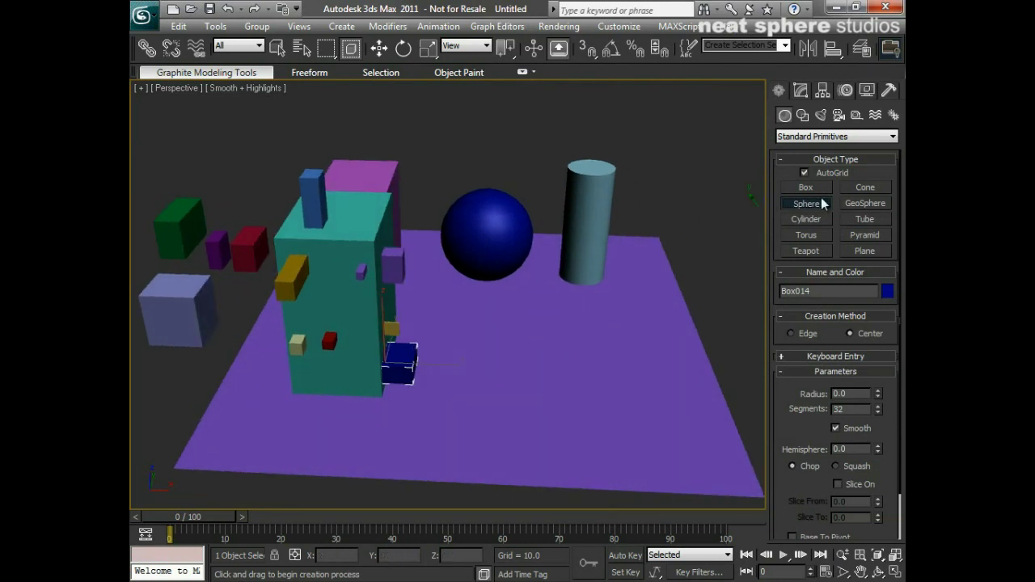
pyautogui.click(514, 347)
pyautogui.moveTo(515, 348); pyautogui.dragTo(554, 369)
pyautogui.moveTo(554, 370); pyautogui.dragTo(417, 366, button='middle')
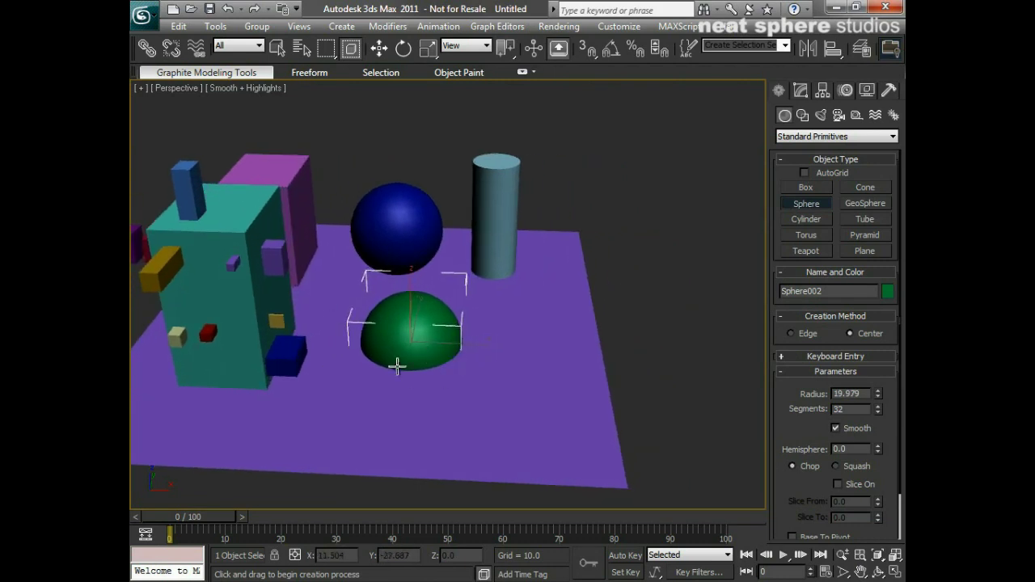
pyautogui.click(380, 48)
pyautogui.moveTo(421, 342); pyautogui.dragTo(672, 344)
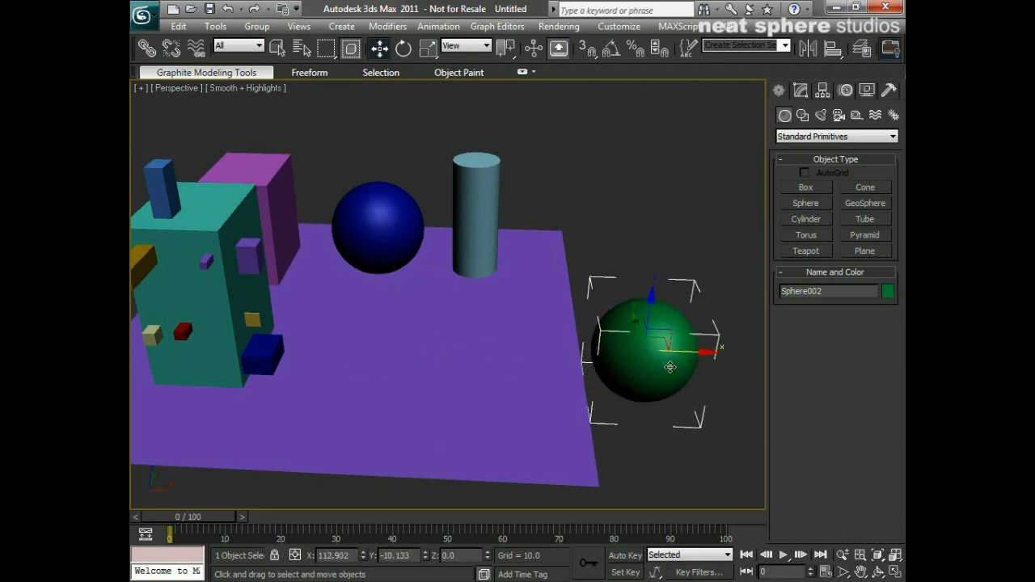
pyautogui.moveTo(671, 367); pyautogui.dragTo(519, 368, button='middle')
pyautogui.press('Delete')
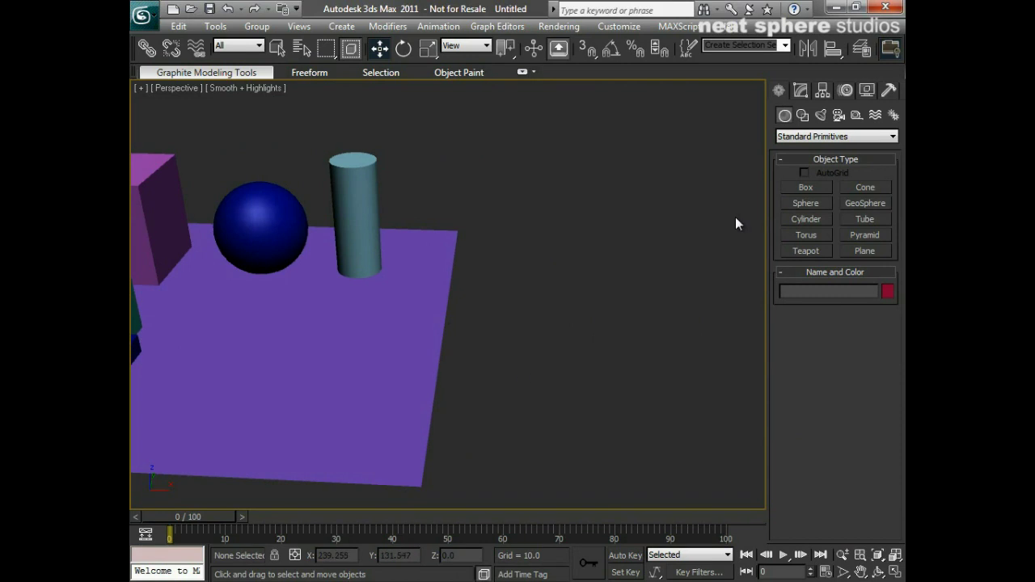
# Step: Draw a red sphere of radius 17.726 beside the plane's right edge
pyautogui.click(783, 204)
pyautogui.moveTo(493, 328); pyautogui.dragTo(526, 346)
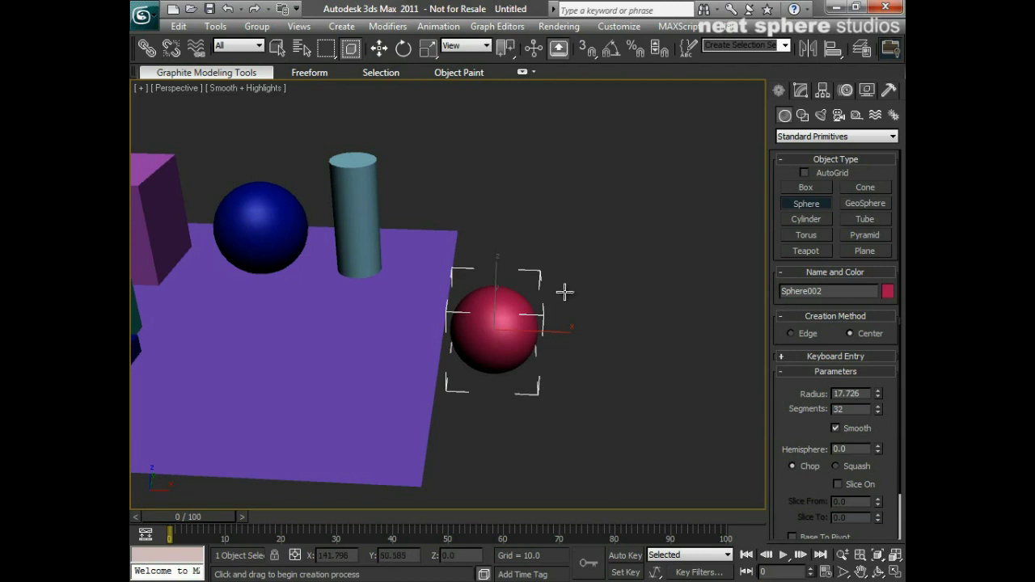
pyautogui.moveTo(561, 396)
pyautogui.keyDown('alt'); pyautogui.mouseDown(button='middle')
pyautogui.moveTo(542, 407)
pyautogui.moveTo(339, 400)
pyautogui.moveTo(324, 354)
pyautogui.moveTo(367, 319)
pyautogui.moveTo(497, 342)
pyautogui.moveTo(570, 410)
pyautogui.mouseUp(button='middle'); pyautogui.keyUp('alt')
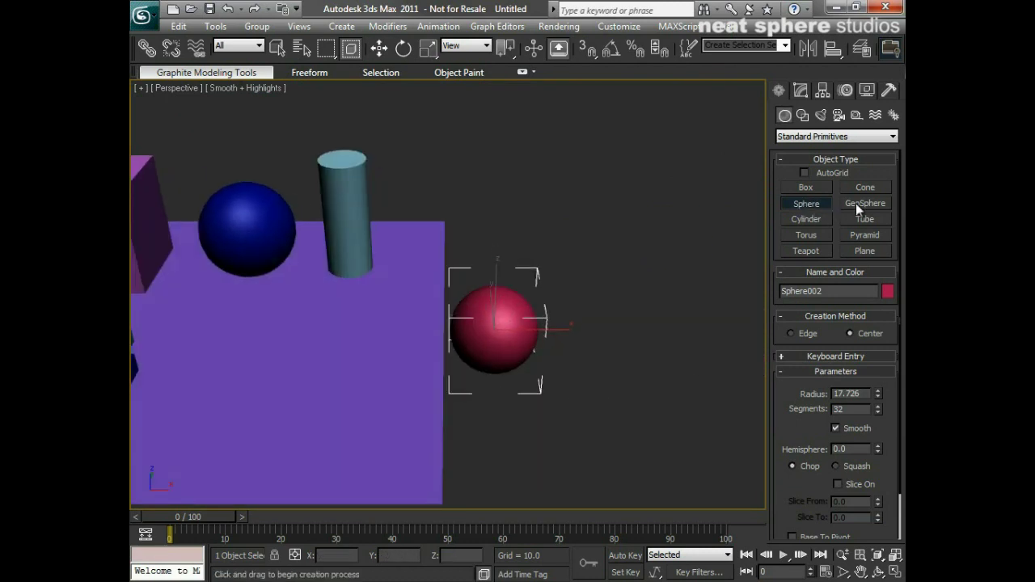
pyautogui.click(812, 219)
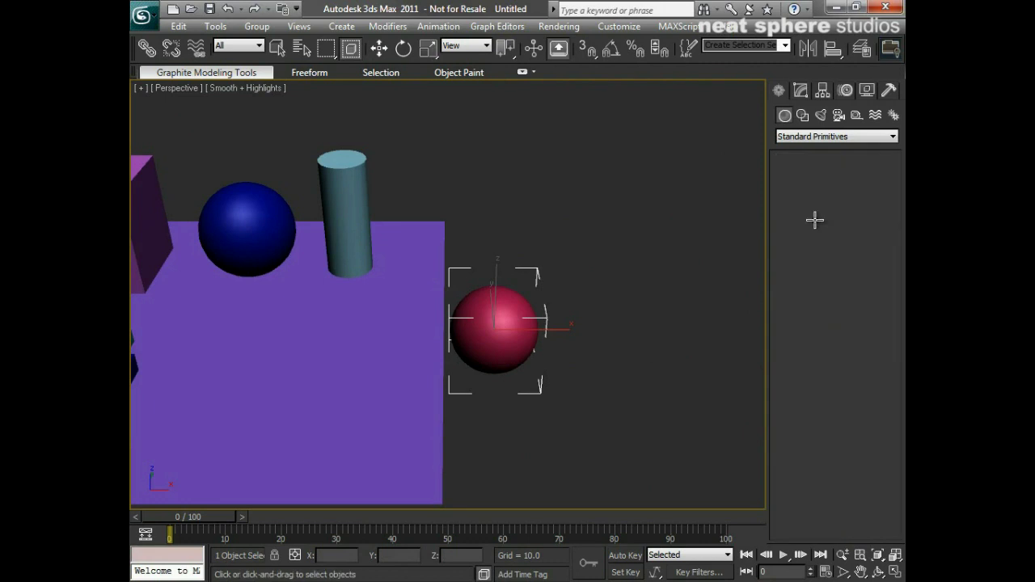
# Step: Draw a green cylinder, radius 15.649 and height 84.333, on the purple plane, then zoom out
pyautogui.moveTo(346, 345); pyautogui.dragTo(416, 383, button='middle')
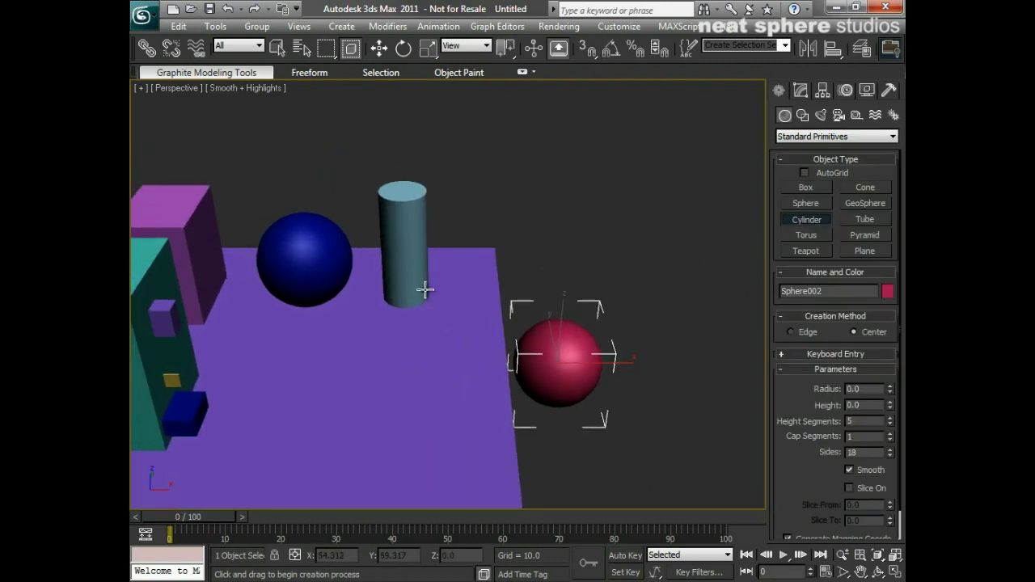
pyautogui.moveTo(403, 353); pyautogui.dragTo(418, 373)
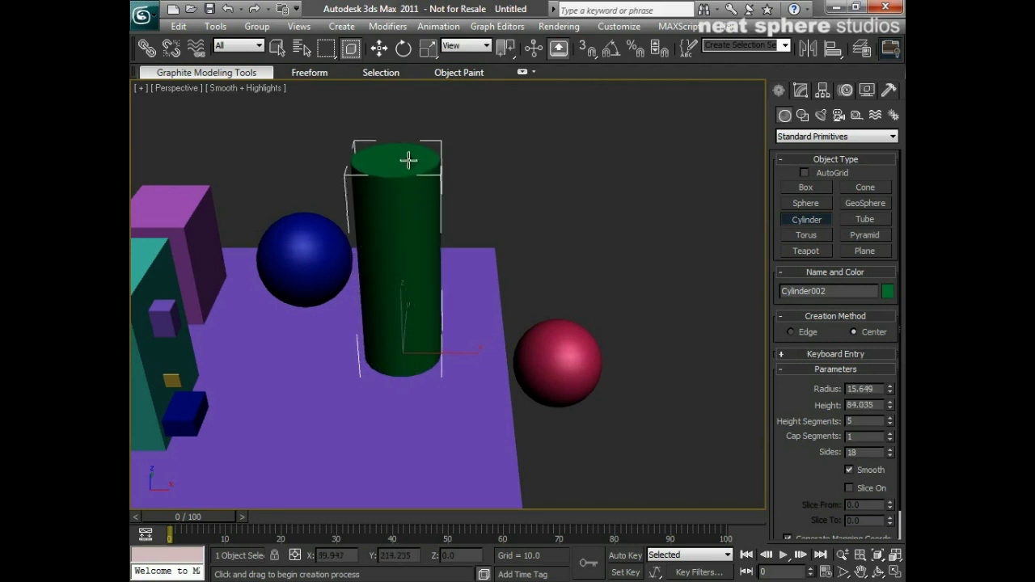
pyautogui.click(407, 158)
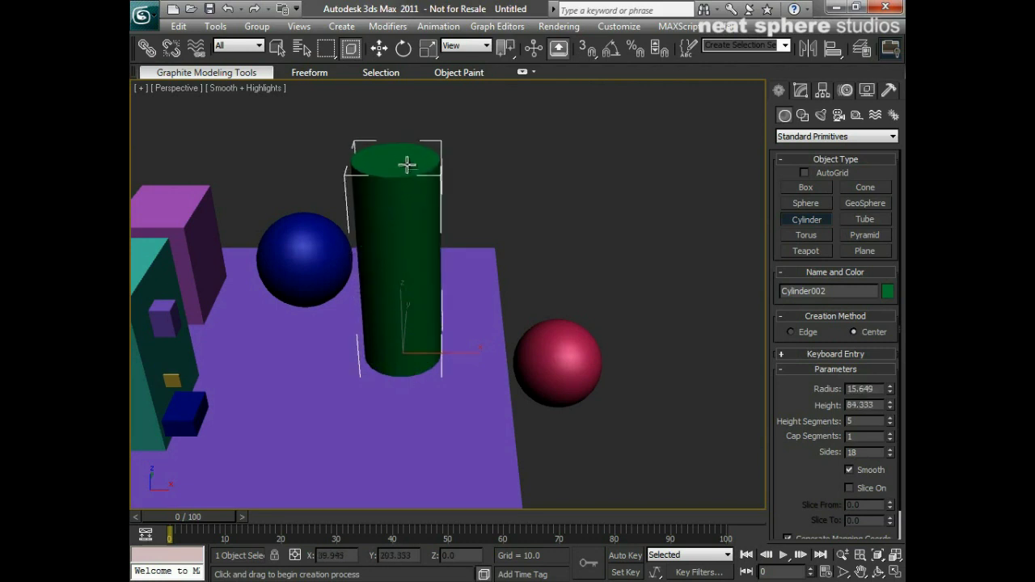
pyautogui.press('w')
pyautogui.moveTo(340, 374); pyautogui.dragTo(411, 378, button='middle')
pyautogui.scroll(-3, 453, 354)
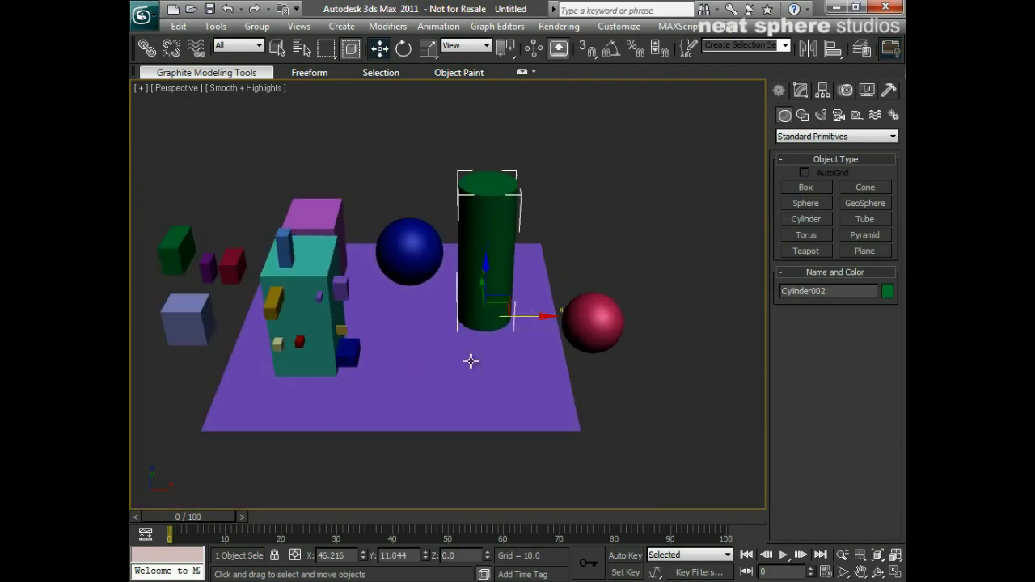
pyautogui.moveTo(476, 363); pyautogui.dragTo(436, 365, button='middle')
# Step: Draw a 151.351 × 88.502 red plane to the right of the pink sphere
pyautogui.click(382, 367)
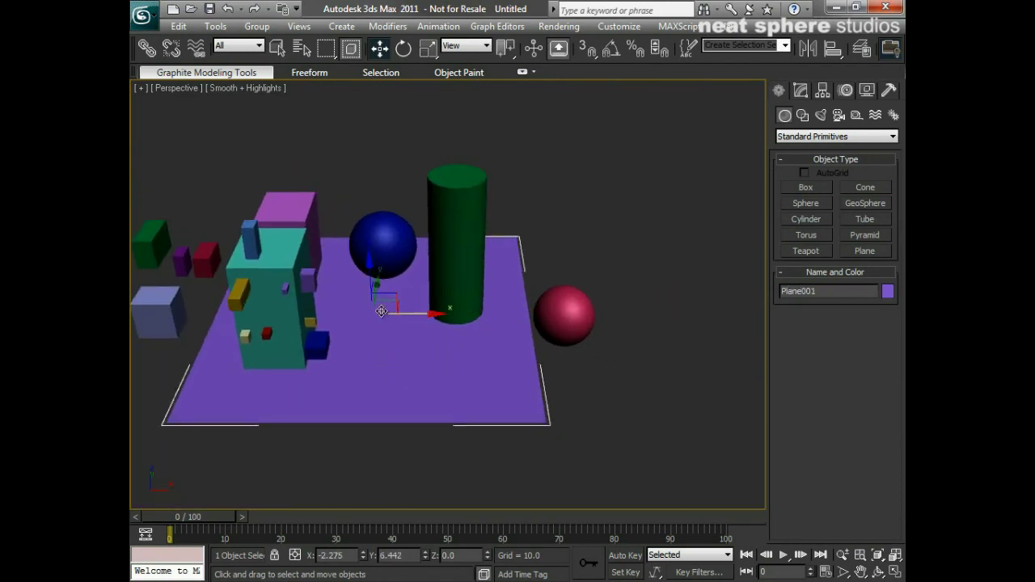
pyautogui.click(608, 404)
pyautogui.moveTo(608, 405); pyautogui.dragTo(574, 403, button='middle')
pyautogui.click(865, 251)
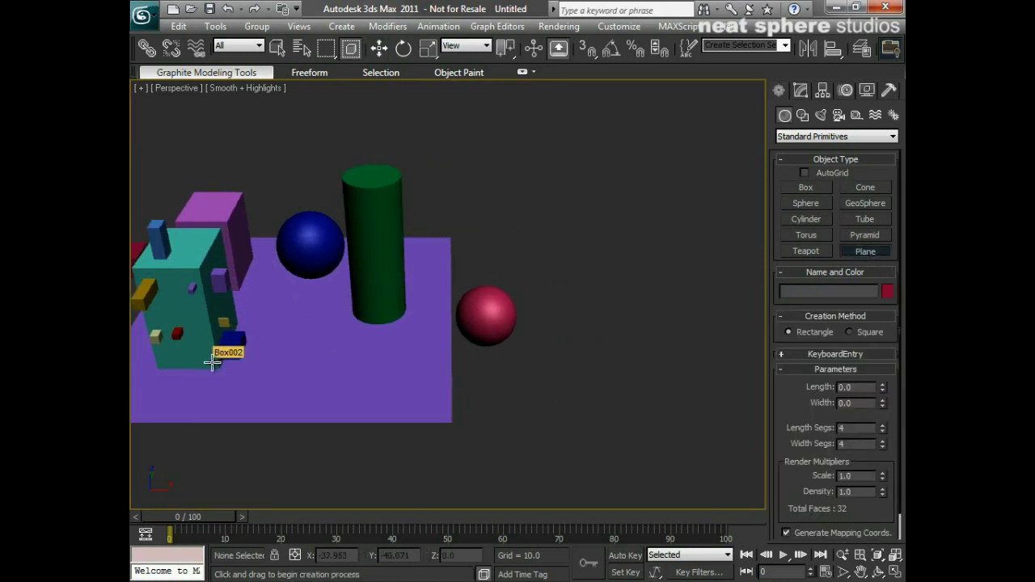
pyautogui.click(559, 254)
pyautogui.moveTo(559, 254); pyautogui.dragTo(781, 403)
pyautogui.moveTo(650, 463); pyautogui.dragTo(600, 464, button='middle')
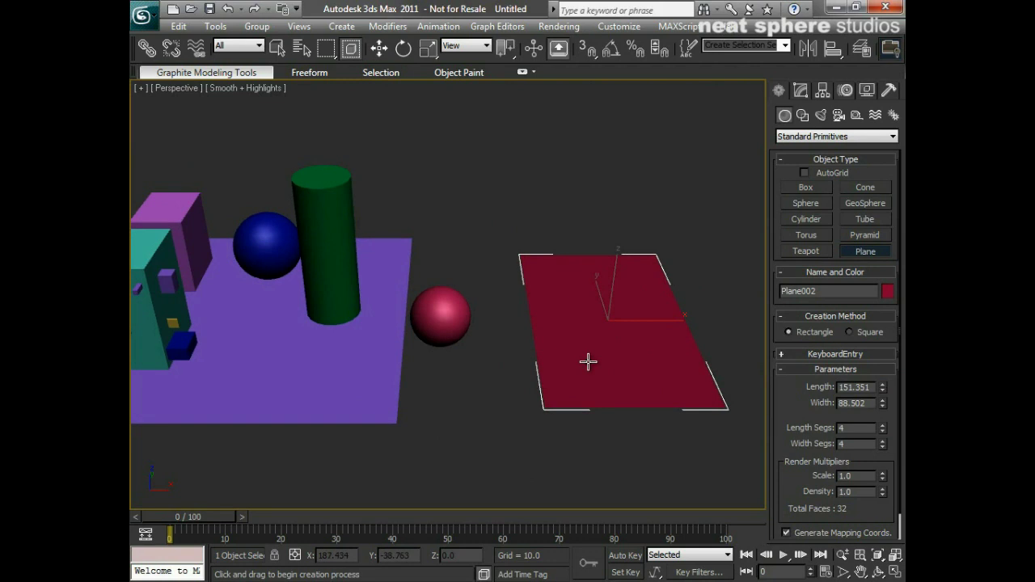
pyautogui.press('w')
pyautogui.click(482, 368)
pyautogui.scroll(-2, 458, 425)
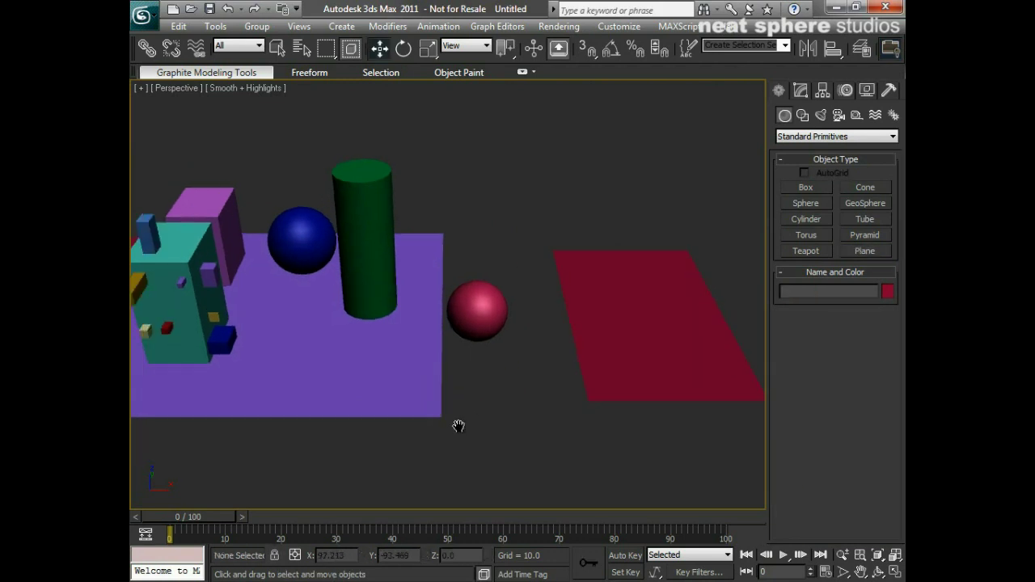
pyautogui.click(800, 90)
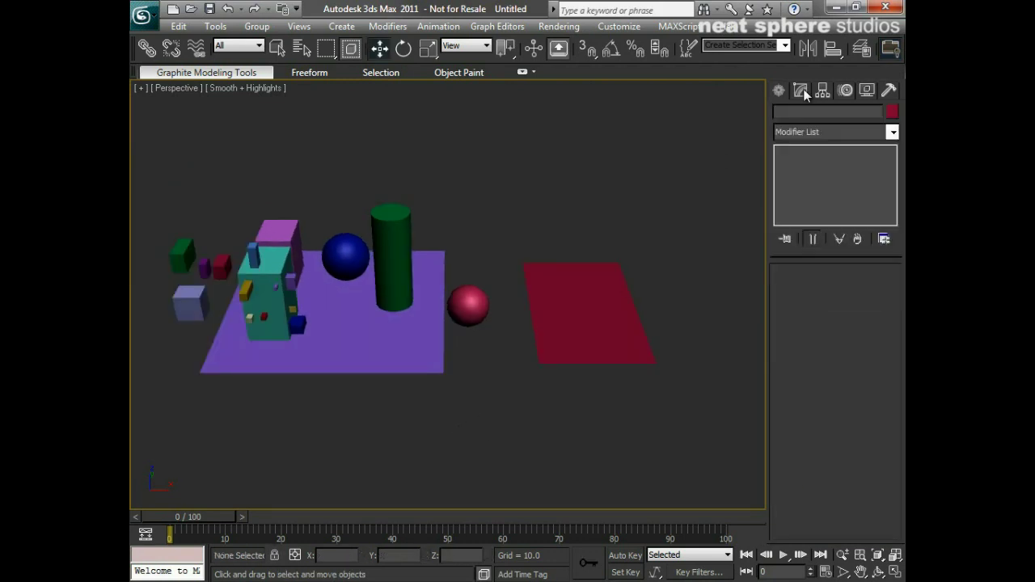
# Step: Review the green cylinder, purple ground plane and Box002 parameters in Modify, then pick Teapot
pyautogui.click(380, 235)
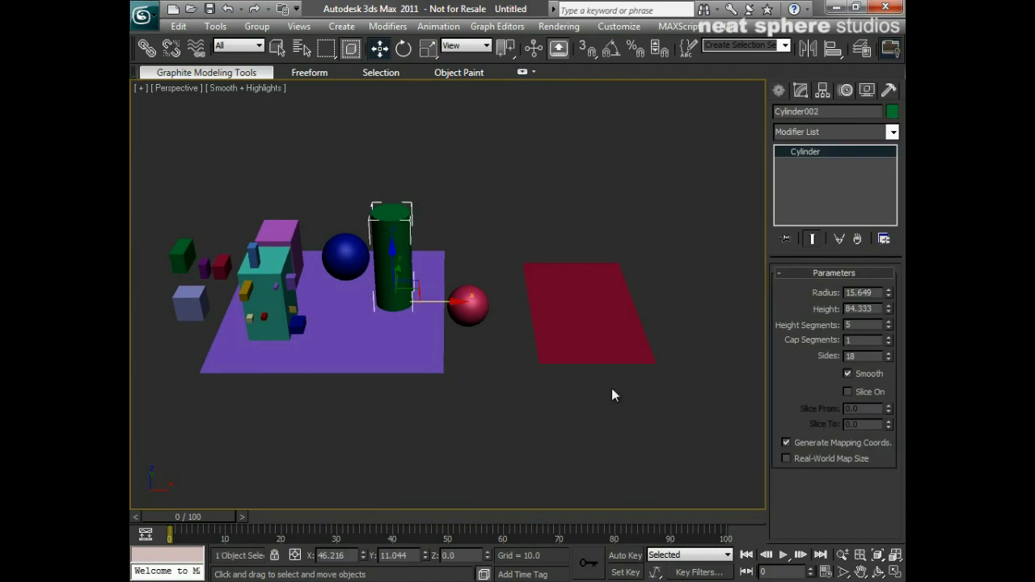
pyautogui.click(296, 356)
pyautogui.click(269, 270)
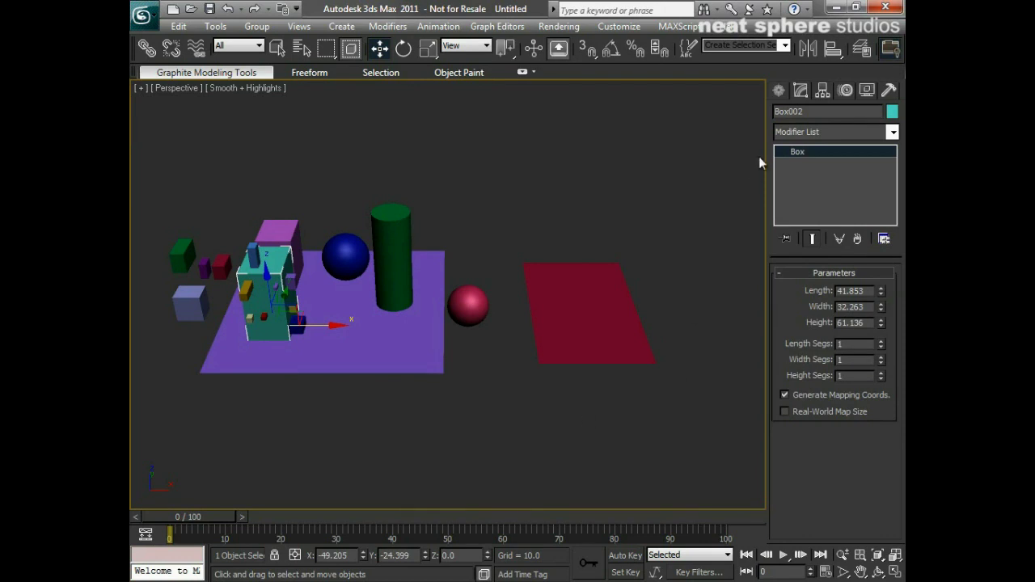
pyautogui.click(776, 91)
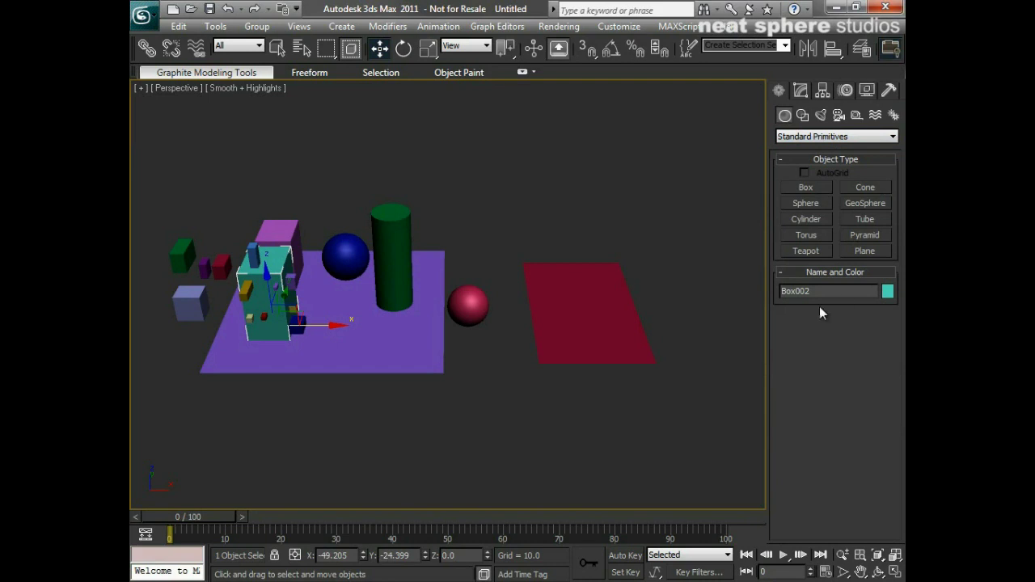
pyautogui.click(806, 251)
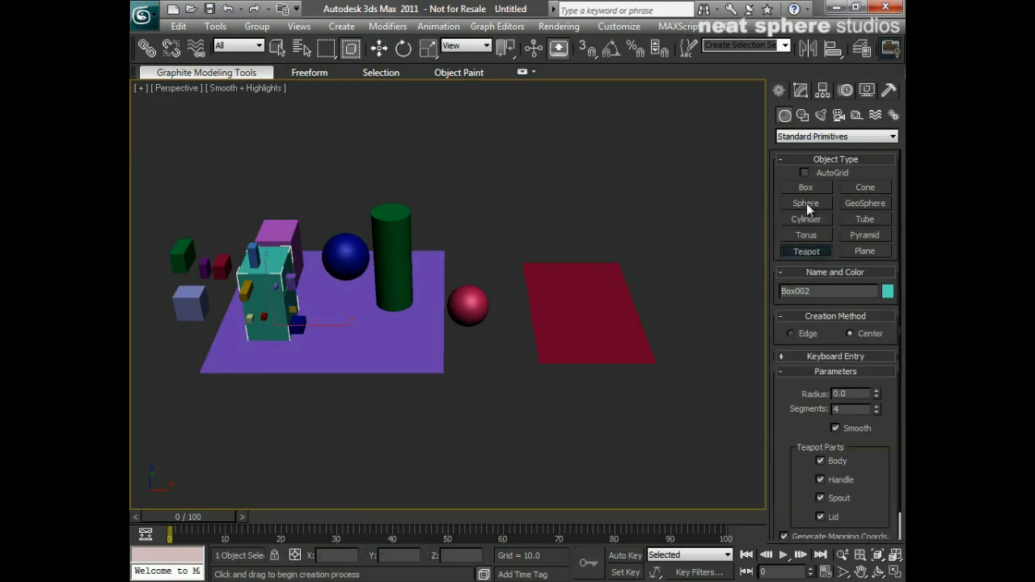
# Step: Draw a teal teapot of radius 26.769 on the red plane, then browse Extended Primitives and return to Standard
pyautogui.moveTo(571, 300); pyautogui.dragTo(597, 312)
pyautogui.press('w')
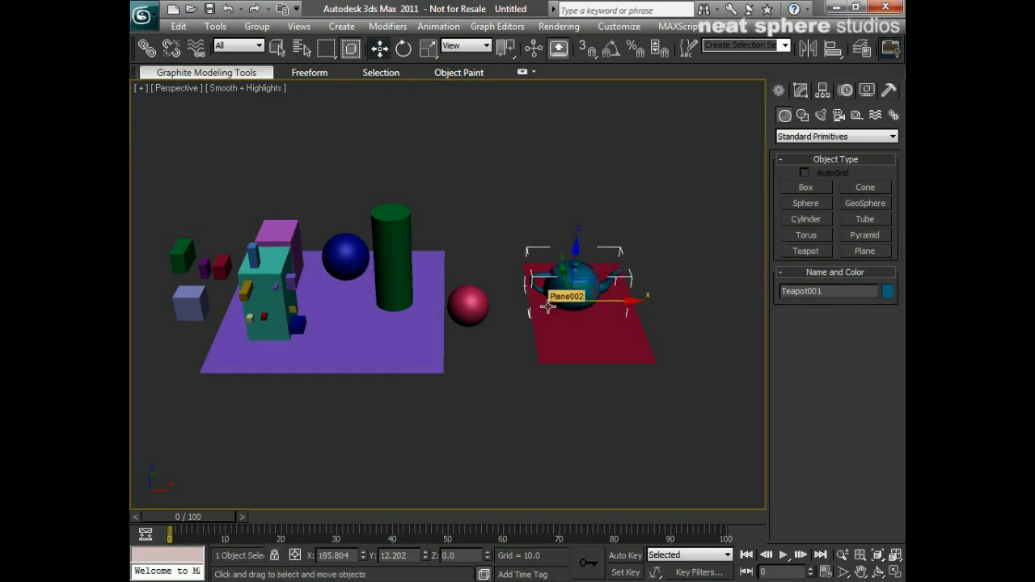
pyautogui.click(821, 137)
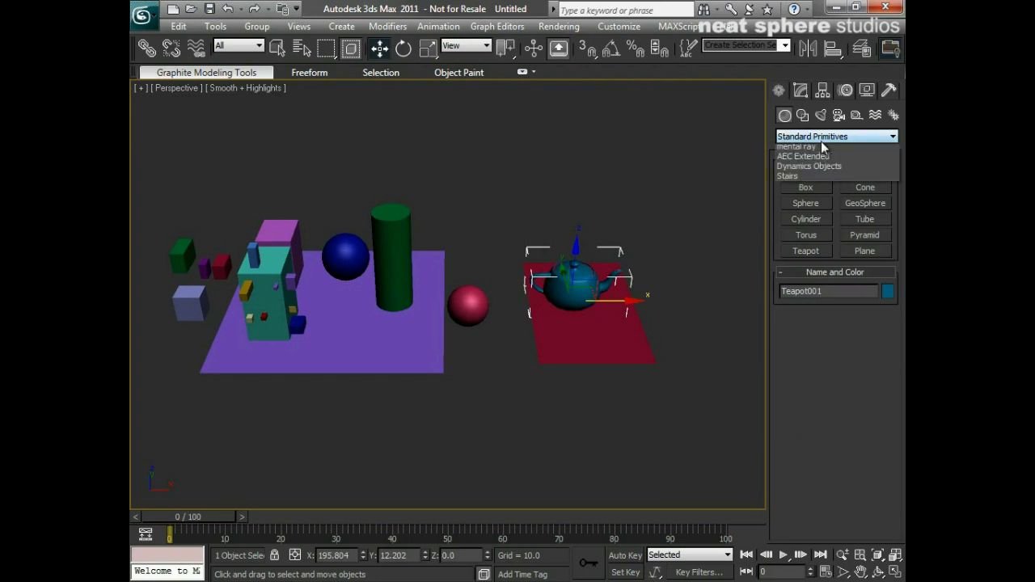
pyautogui.click(812, 160)
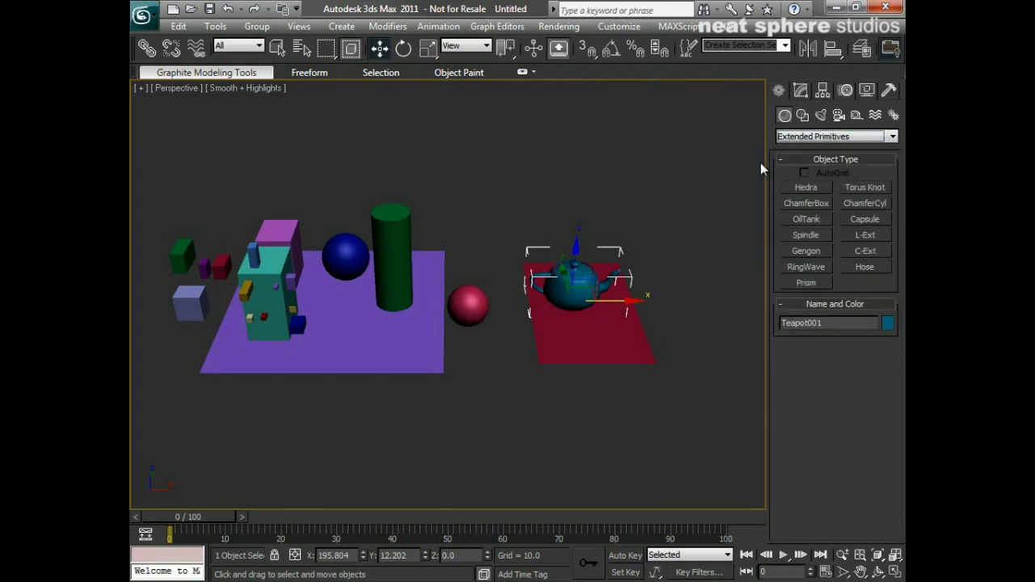
pyautogui.click(803, 138)
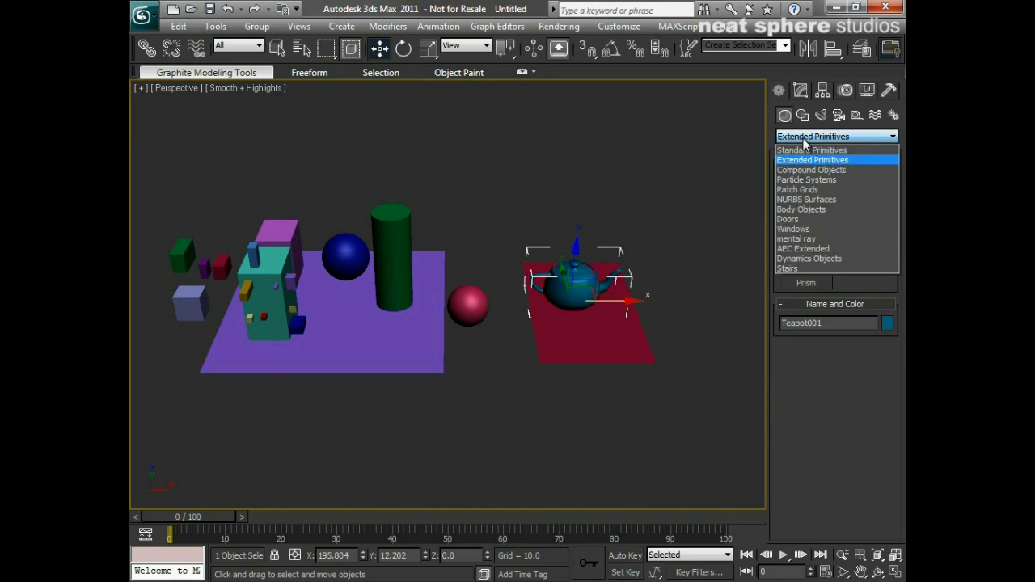
pyautogui.click(804, 147)
# Step: Pan and zoom the Perspective view to frame the whole scene including both planes
pyautogui.moveTo(307, 338); pyautogui.dragTo(393, 339, button='middle')
pyautogui.scroll(3, 393, 339)
pyautogui.moveTo(478, 339); pyautogui.dragTo(430, 358, button='middle')
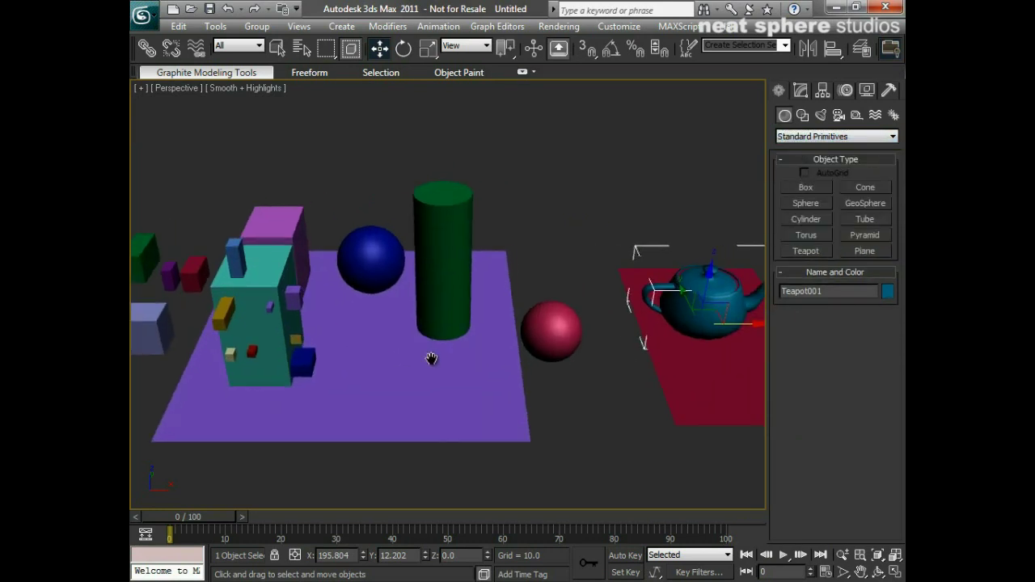
pyautogui.scroll(-3, 429, 358)
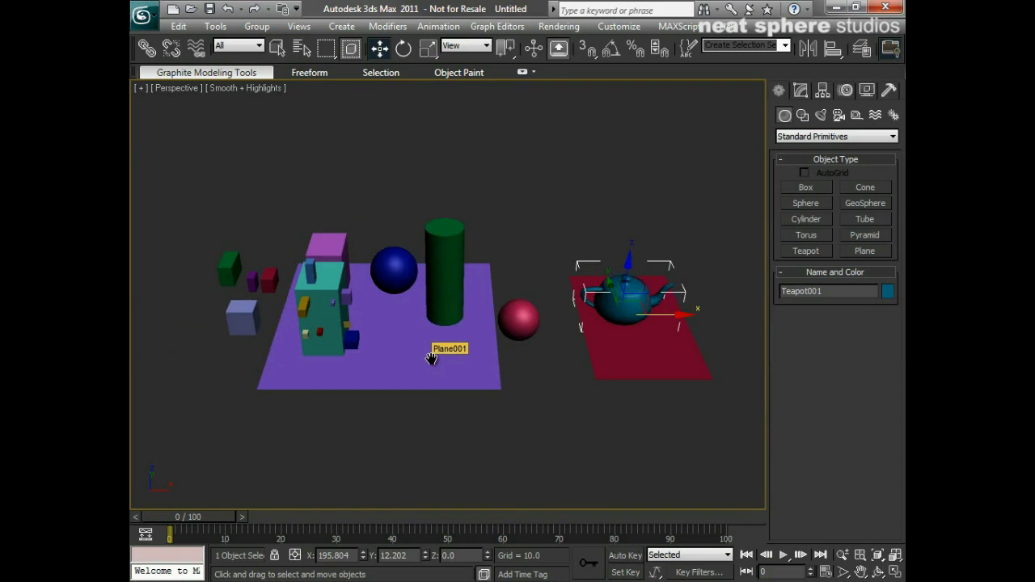